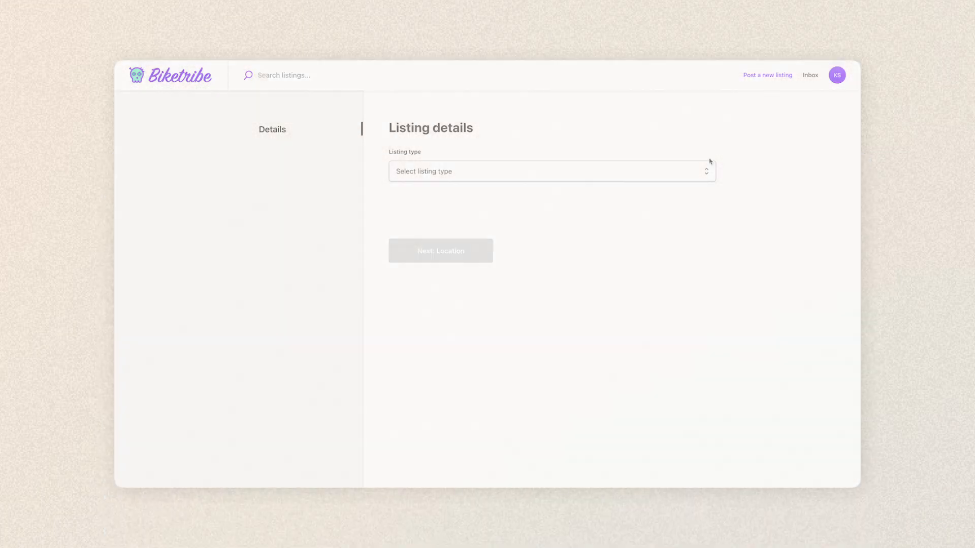
- Switch the new listing's type through Booking, Purchase and Free messaging to compare the form sections each one offers
{"action": "left_click", "coordinate": [705, 177]}
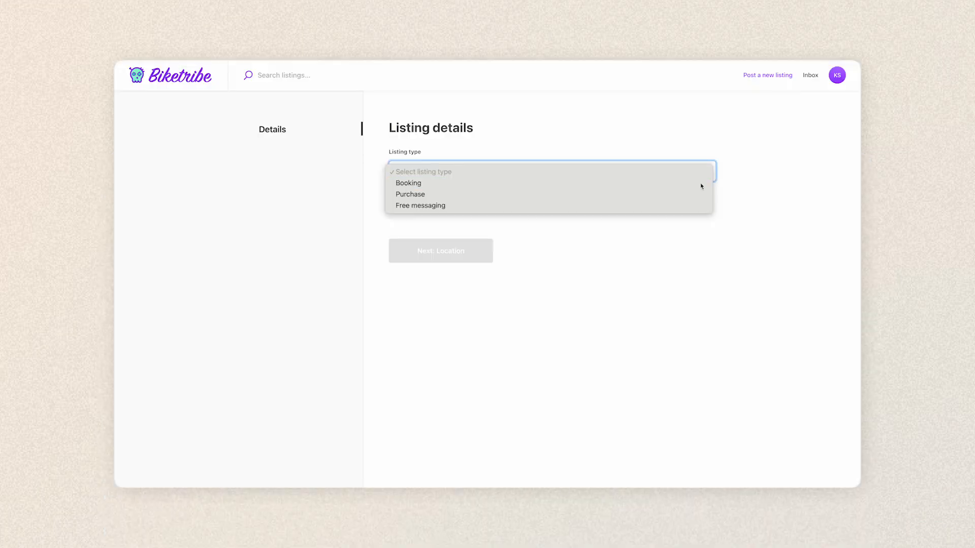
{"action": "left_click", "coordinate": [702, 185]}
{"action": "left_click", "coordinate": [704, 180]}
{"action": "left_click", "coordinate": [704, 183]}
{"action": "left_click", "coordinate": [708, 172]}
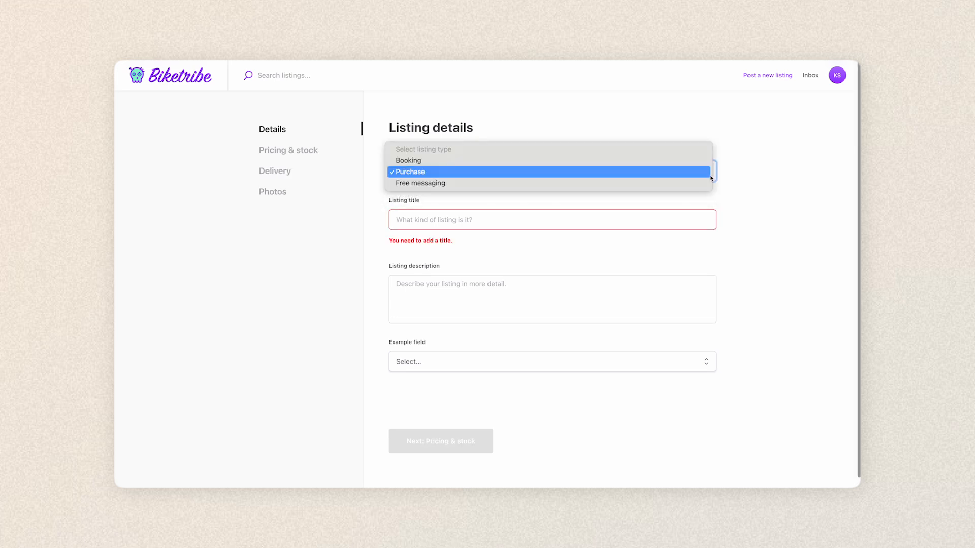
{"action": "left_click", "coordinate": [709, 183]}
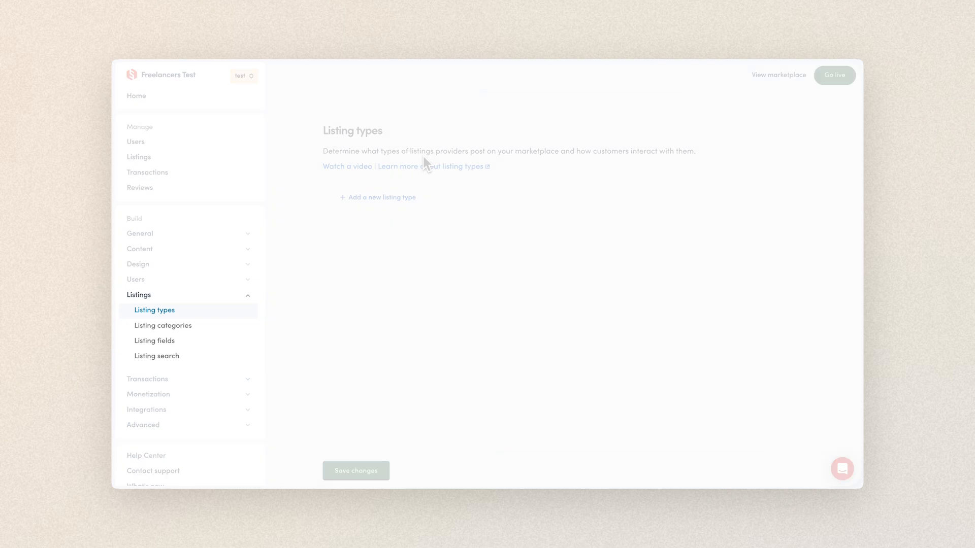
- In the Freelancers Test Console, add a listing type named "Your listing type" with the ID your-listing-type
{"action": "left_click", "coordinate": [410, 198]}
{"action": "left_click", "coordinate": [451, 277]}
{"action": "type", "text": "Your listing type"}
{"action": "key", "text": "Tab"}
{"action": "type", "text": "your-listing-type"}
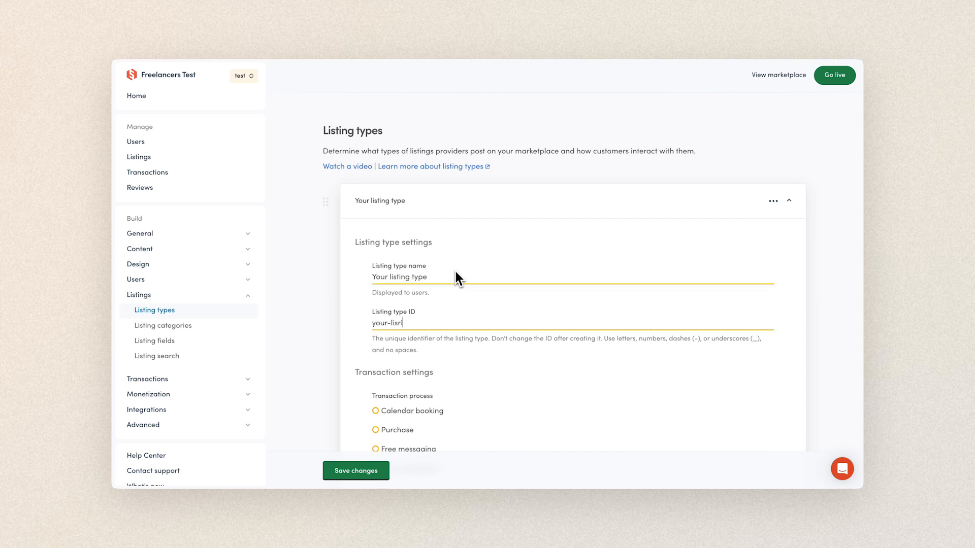
- Try the Calendar booking, Purchase, Free messaging and Price negotiation transaction processes for the new listing type and go through the remaining settings
{"action": "scroll", "coordinate": [584, 297], "scroll_direction": "down", "scroll_amount": 3}
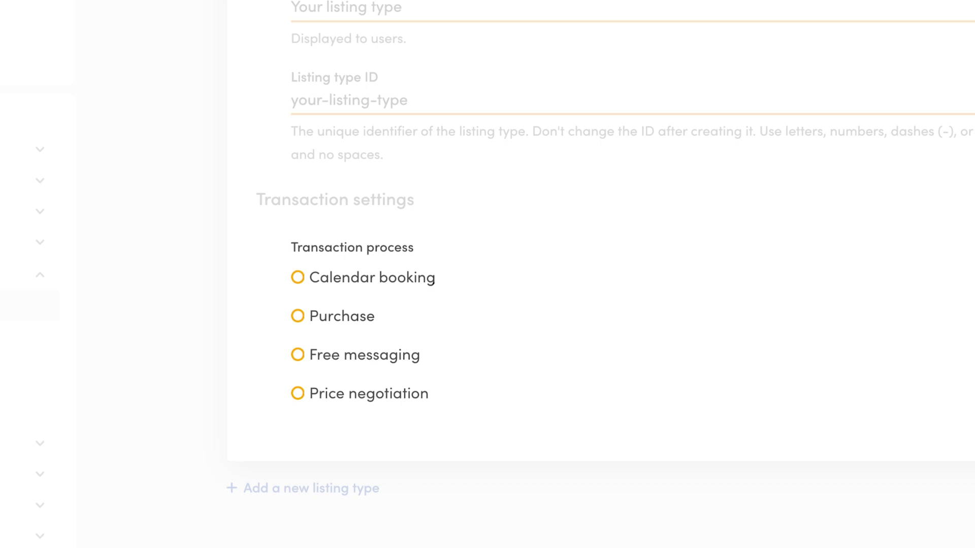
{"action": "left_click", "coordinate": [432, 278]}
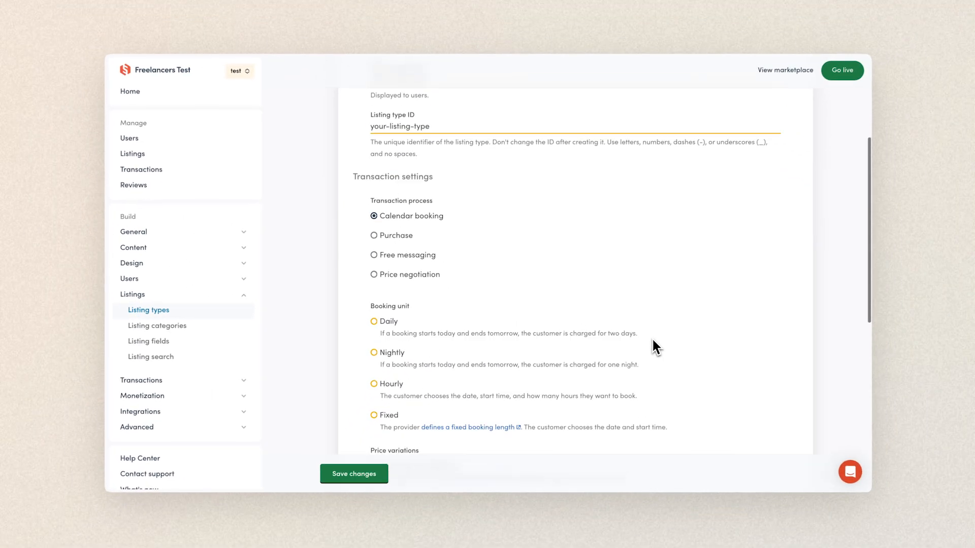
{"action": "scroll", "coordinate": [650, 340], "scroll_direction": "down", "scroll_amount": 3}
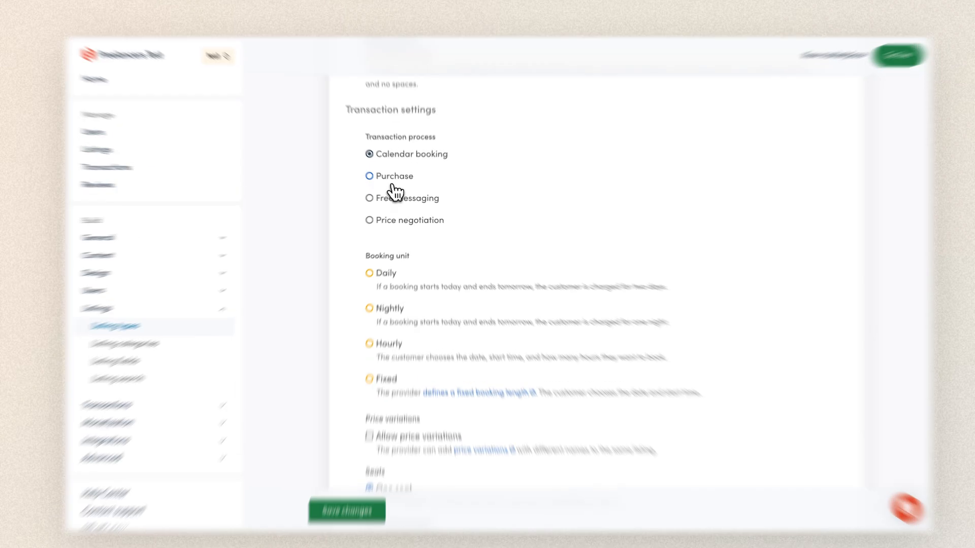
{"action": "left_click", "coordinate": [395, 175]}
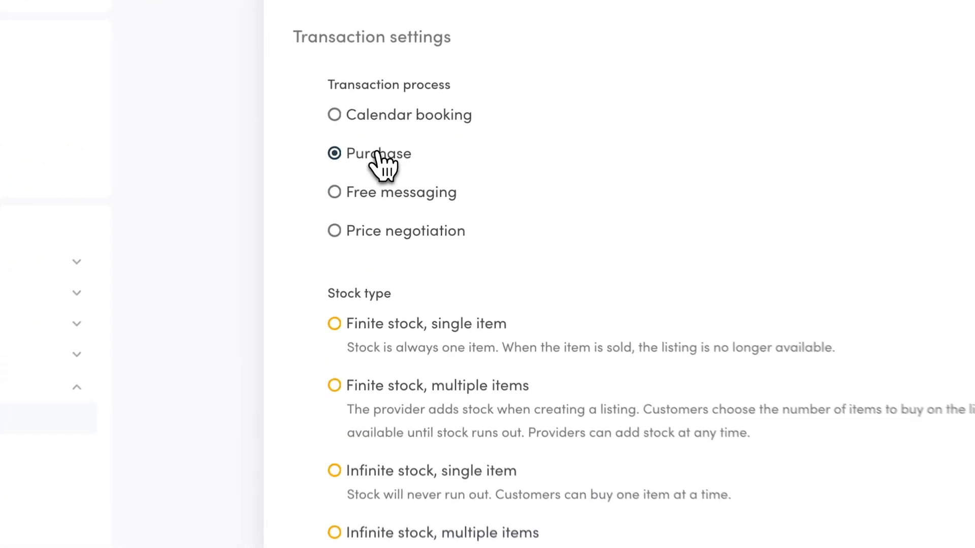
{"action": "left_click", "coordinate": [401, 201]}
{"action": "left_click", "coordinate": [390, 227]}
{"action": "left_click", "coordinate": [371, 305]}
{"action": "left_click", "coordinate": [436, 470]}
{"action": "scroll", "coordinate": [625, 507], "scroll_direction": "down", "scroll_amount": 5}
{"action": "left_click", "coordinate": [345, 397]}
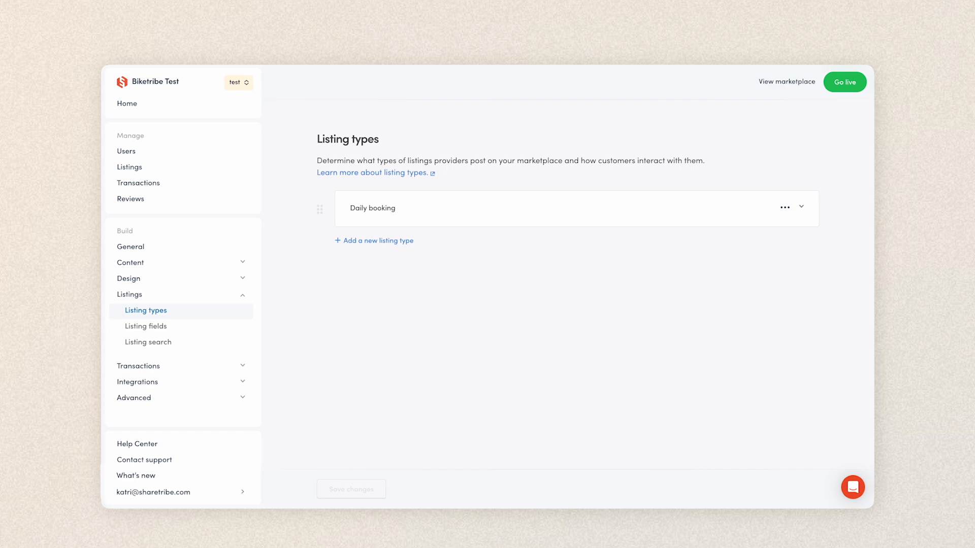
- In the Daily booking listing type, set the booking unit to Nightly, require payout details before publishing, and save
{"action": "left_click", "coordinate": [561, 219]}
{"action": "scroll", "coordinate": [850, 282], "scroll_direction": "down", "scroll_amount": 3}
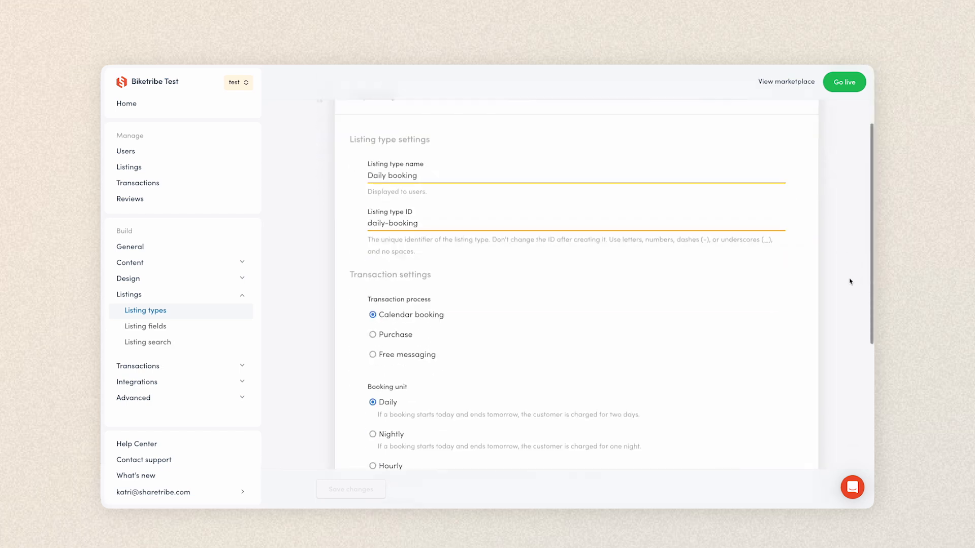
{"action": "scroll", "coordinate": [852, 280], "scroll_direction": "down", "scroll_amount": 3}
{"action": "left_click", "coordinate": [374, 290]}
{"action": "scroll", "coordinate": [462, 492], "scroll_direction": "down", "scroll_amount": 3}
{"action": "left_click", "coordinate": [372, 414]}
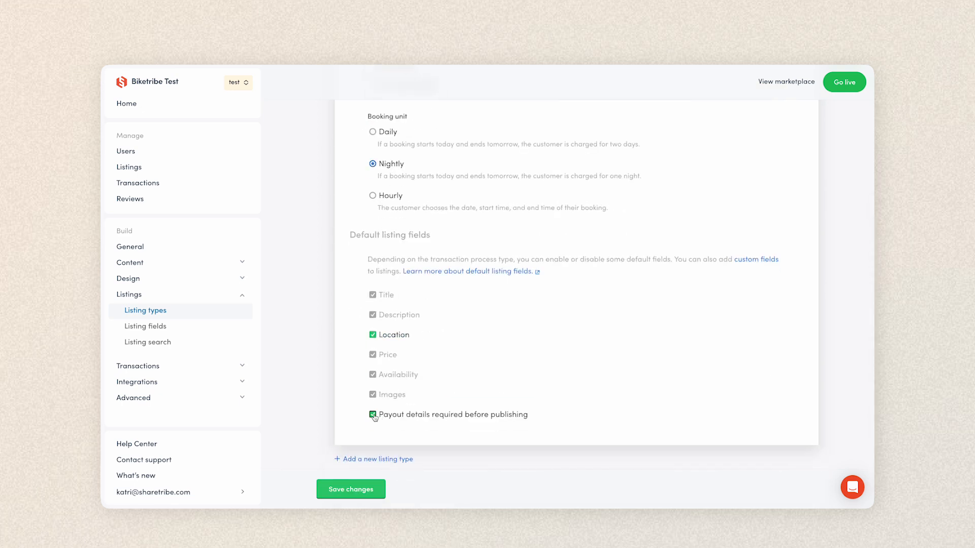
{"action": "left_click", "coordinate": [376, 491]}
- Delete the Daily booking listing type and confirm the deletion
{"action": "scroll", "coordinate": [846, 292], "scroll_direction": "up", "scroll_amount": 10}
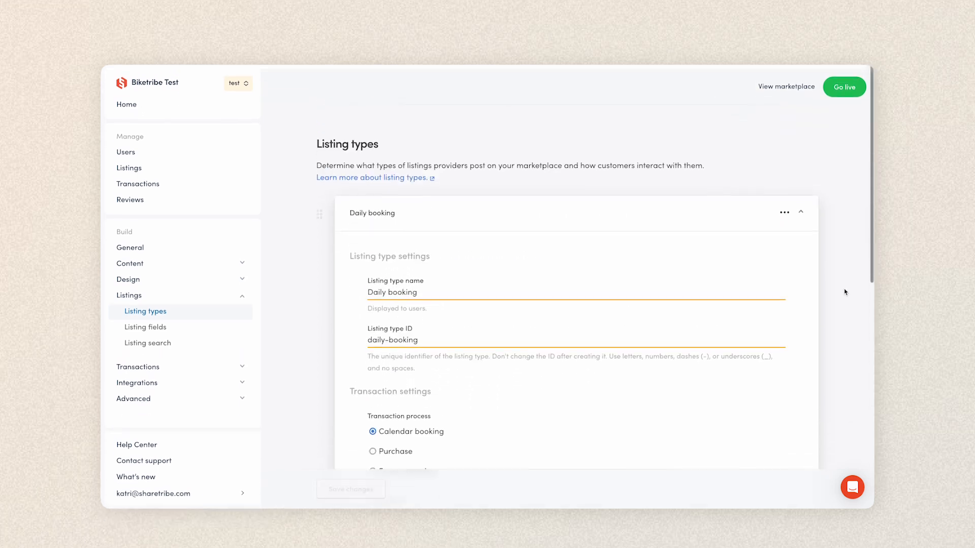
{"action": "left_click", "coordinate": [732, 218]}
{"action": "left_click", "coordinate": [786, 210]}
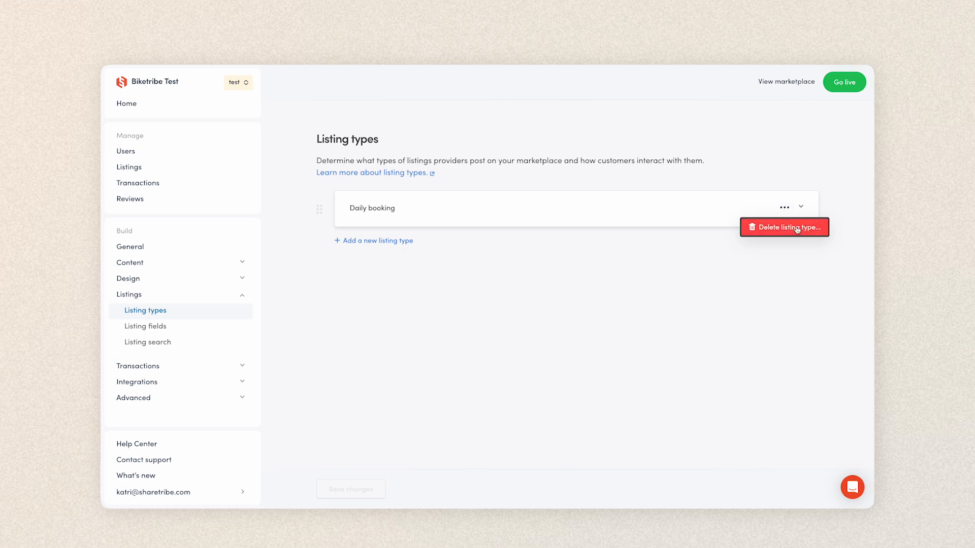
{"action": "left_click", "coordinate": [793, 228]}
{"action": "left_click", "coordinate": [595, 351]}
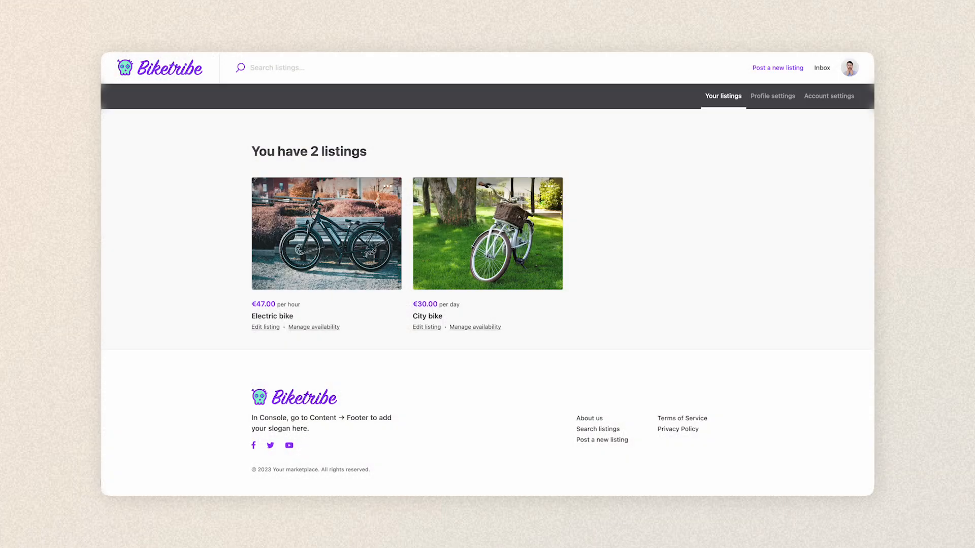
- Open the Electric bike listing for editing from the provider's own listings in the marketplace
{"action": "left_click", "coordinate": [264, 328]}
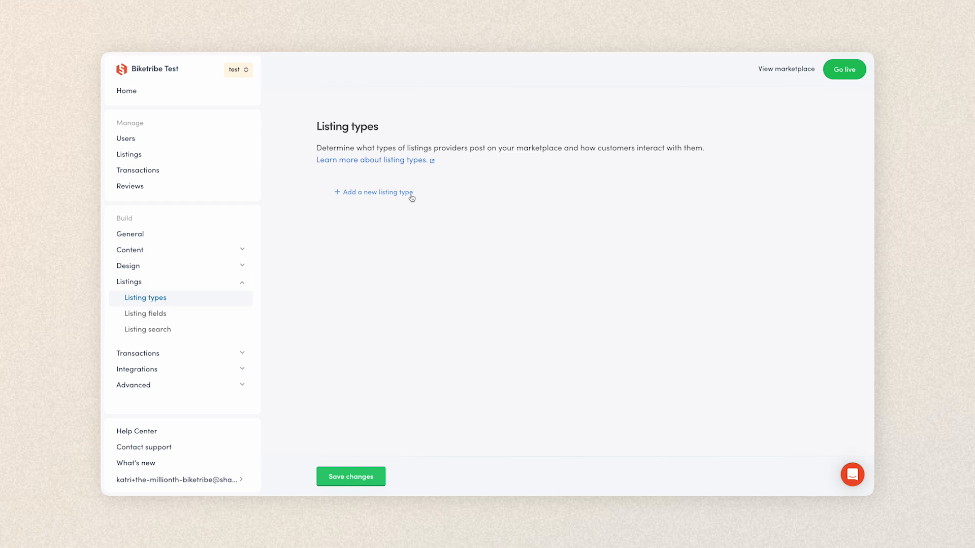
- Add a listing type named "Hourly booking" with the ID hourly-booking in the Biketribe Test Console
{"action": "left_click", "coordinate": [412, 195]}
{"action": "left_click", "coordinate": [427, 196]}
{"action": "left_click", "coordinate": [451, 275]}
{"action": "type", "text": "Hourly booking"}
{"action": "key", "text": "Tab"}
{"action": "type", "text": "hourly-booking"}
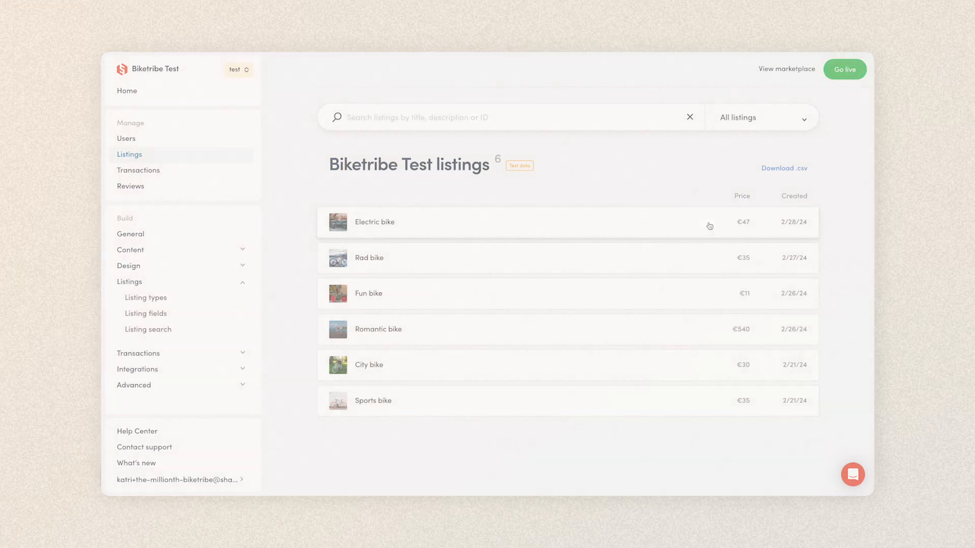
- Open the Electric bike listing's details in the Console's listings and close the listing
{"action": "left_click", "coordinate": [707, 224]}
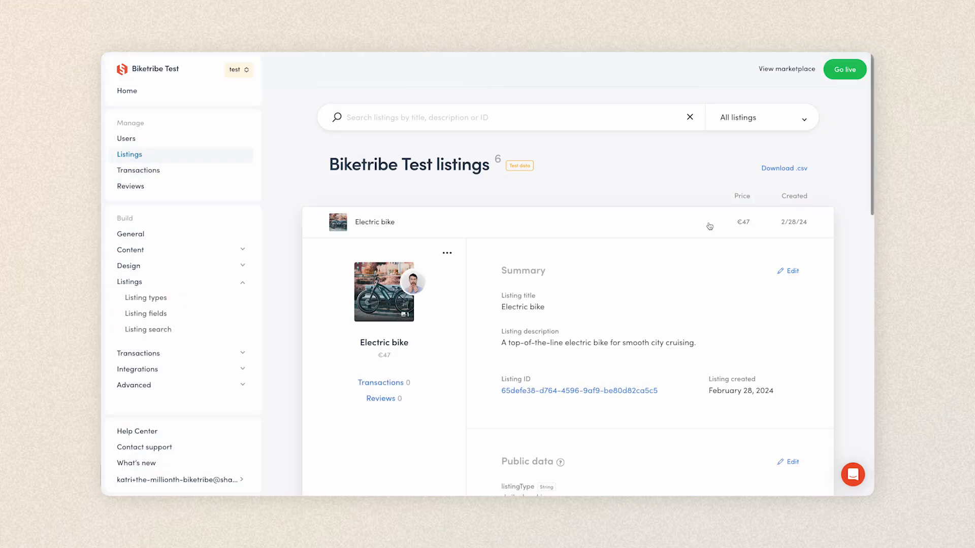
{"action": "scroll", "coordinate": [710, 226], "scroll_direction": "down", "scroll_amount": 1}
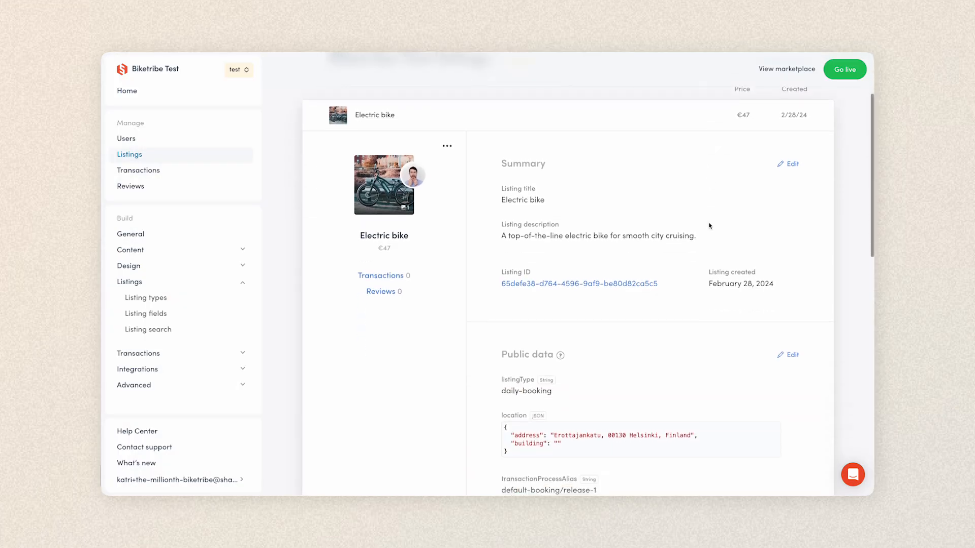
{"action": "left_click", "coordinate": [447, 146]}
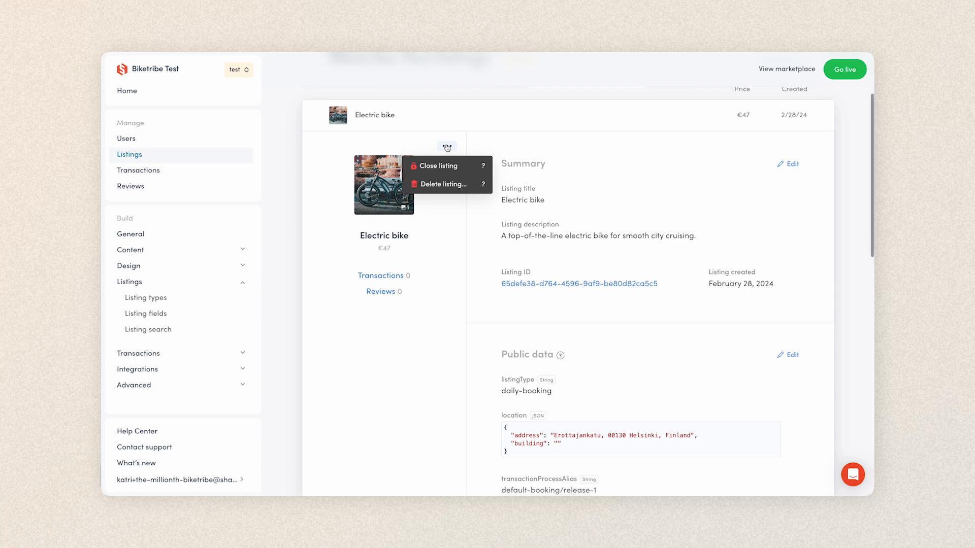
{"action": "left_click", "coordinate": [472, 167]}
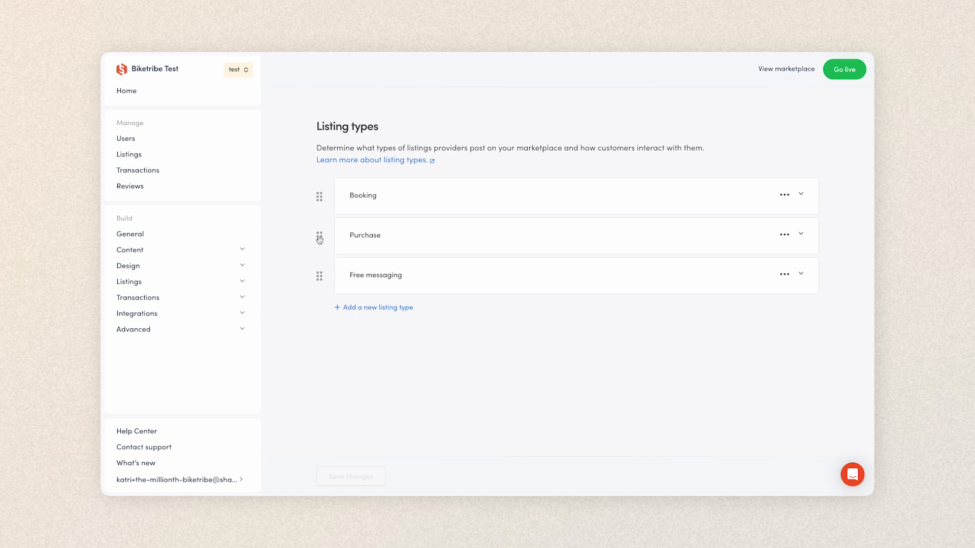
- Reorder the listing types to Free messaging, Purchase, Booking and save the new order
{"action": "left_click_drag", "start_coordinate": [319, 235], "coordinate": [319, 189]}
{"action": "left_click_drag", "start_coordinate": [319, 276], "coordinate": [315, 189]}
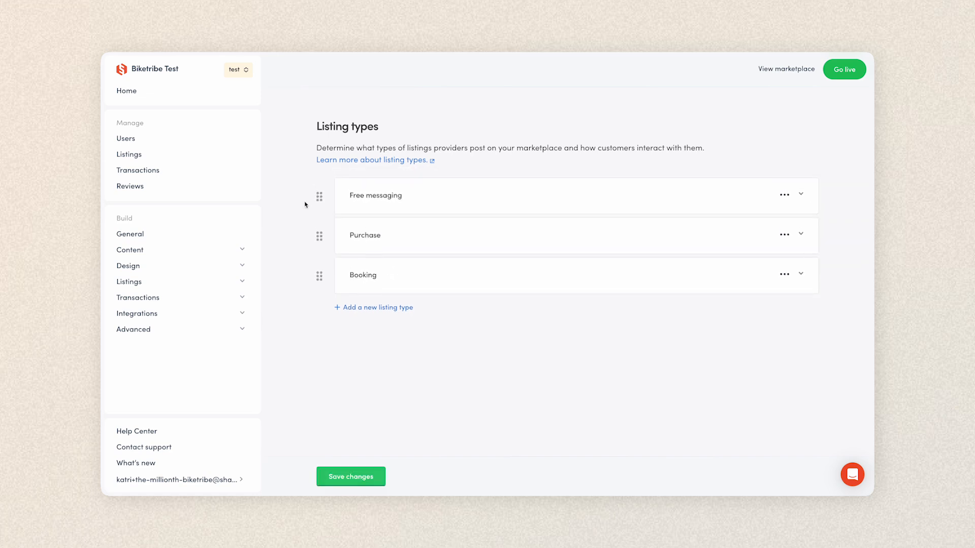
{"action": "left_click", "coordinate": [378, 476]}
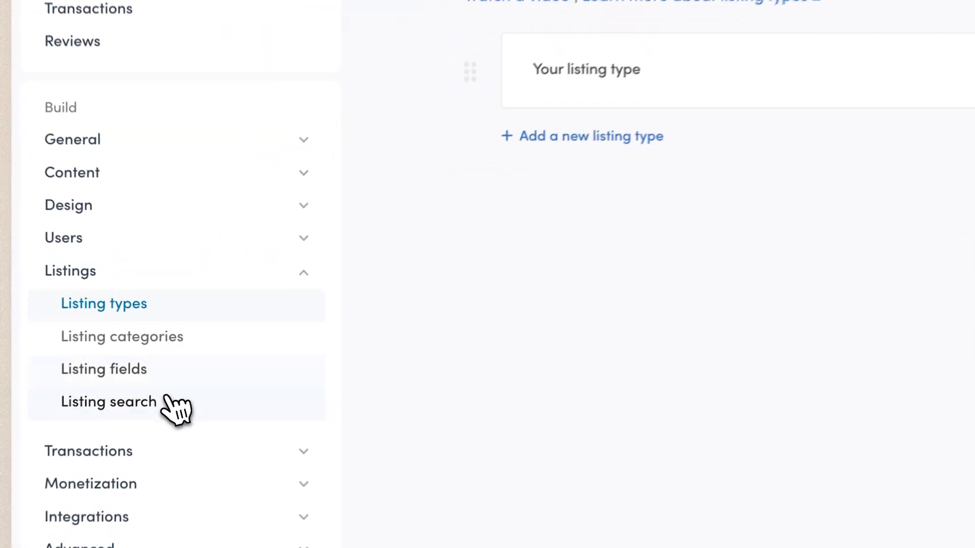
- Add a listing field named "example-field" with the ID exampleField in the Freelancers Test listing fields
{"action": "left_click", "coordinate": [195, 380]}
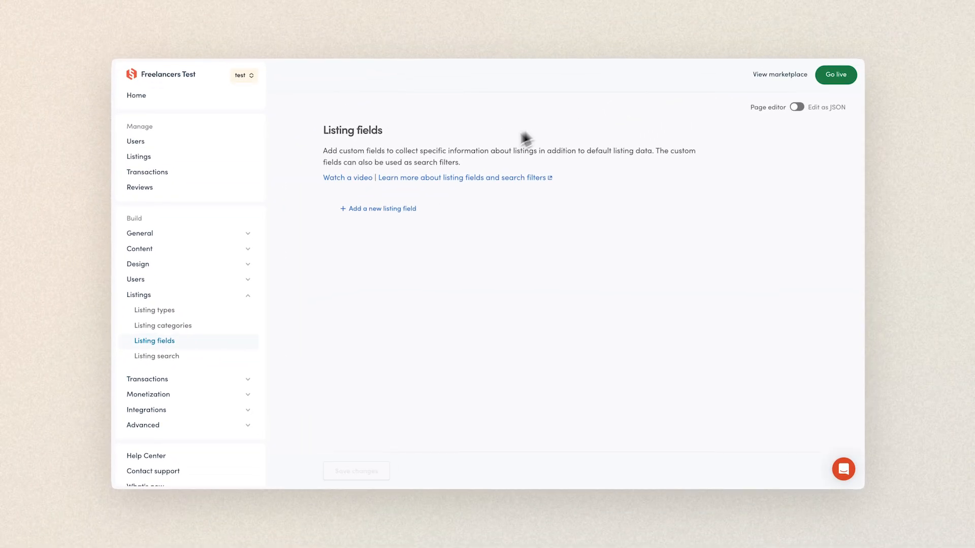
{"action": "left_click", "coordinate": [406, 209]}
{"action": "left_click", "coordinate": [418, 290]}
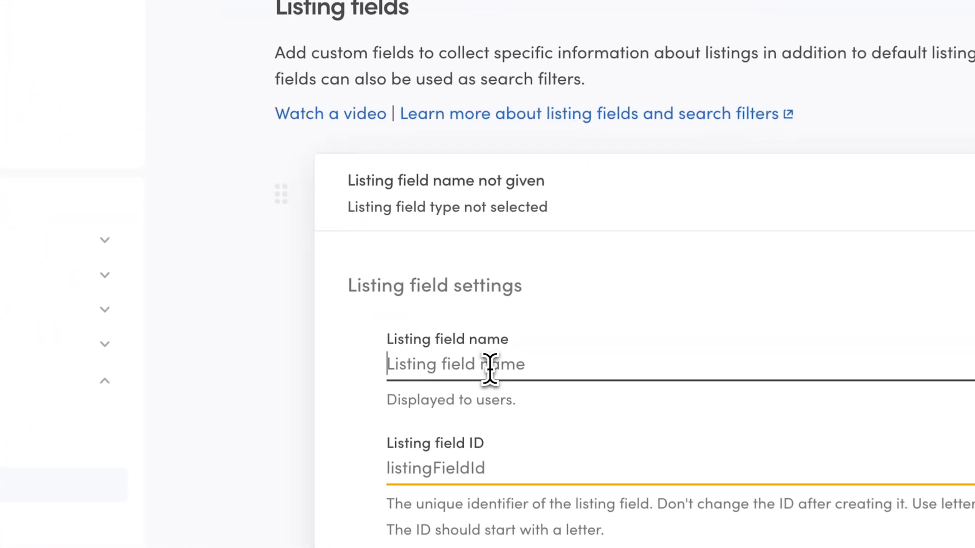
{"action": "type", "text": "example-field"}
{"action": "key", "text": "Tab"}
{"action": "type", "text": "exampleField"}
- Set the example-field's type to Free text and make the field mandatory
{"action": "scroll", "coordinate": [605, 369], "scroll_direction": "down", "scroll_amount": 5}
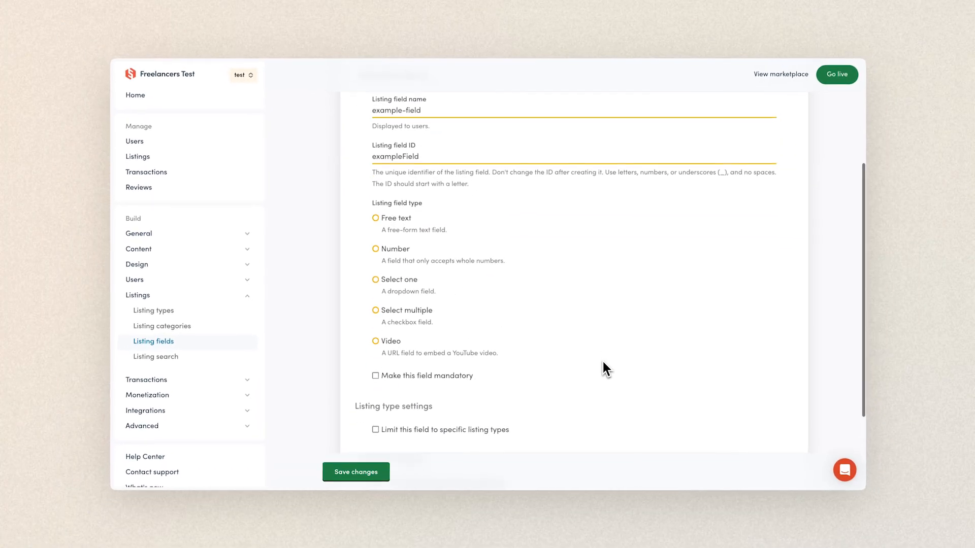
{"action": "left_click", "coordinate": [408, 218]}
{"action": "left_click", "coordinate": [447, 375]}
- Limit the example-field to the listing type ID your-listing-type, save the changes, and collapse the field's settings
{"action": "scroll", "coordinate": [568, 395], "scroll_direction": "down", "scroll_amount": 4}
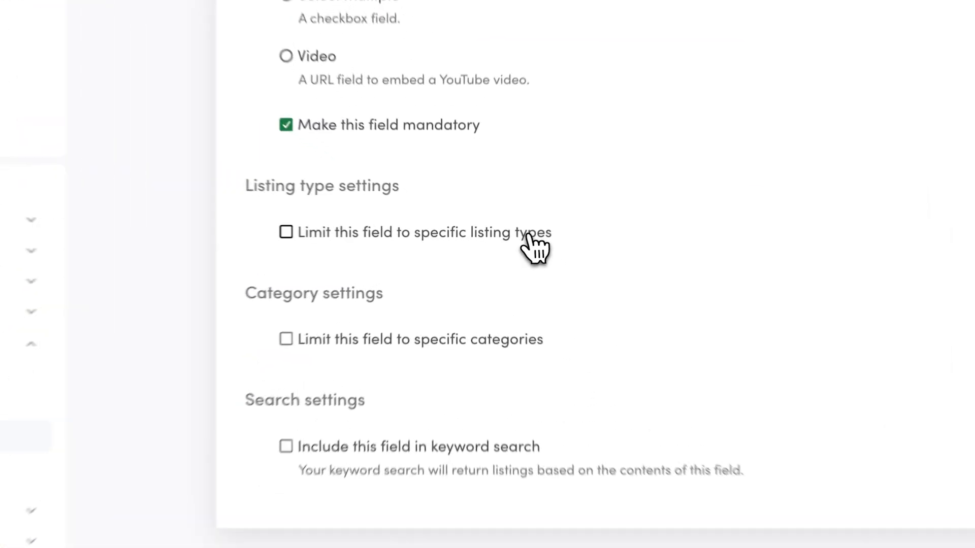
{"action": "left_click", "coordinate": [528, 237]}
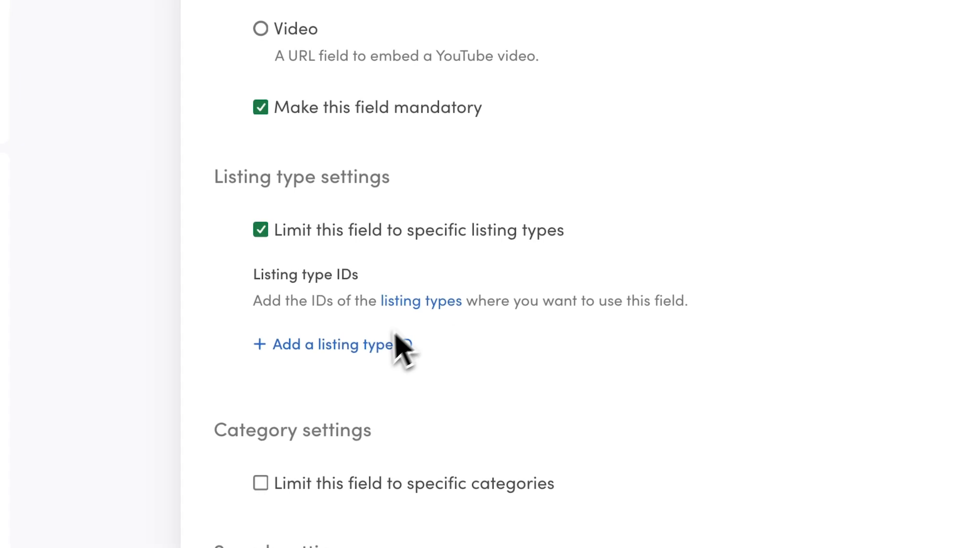
{"action": "left_click", "coordinate": [390, 335]}
{"action": "type", "text": "your-listing-typ"}
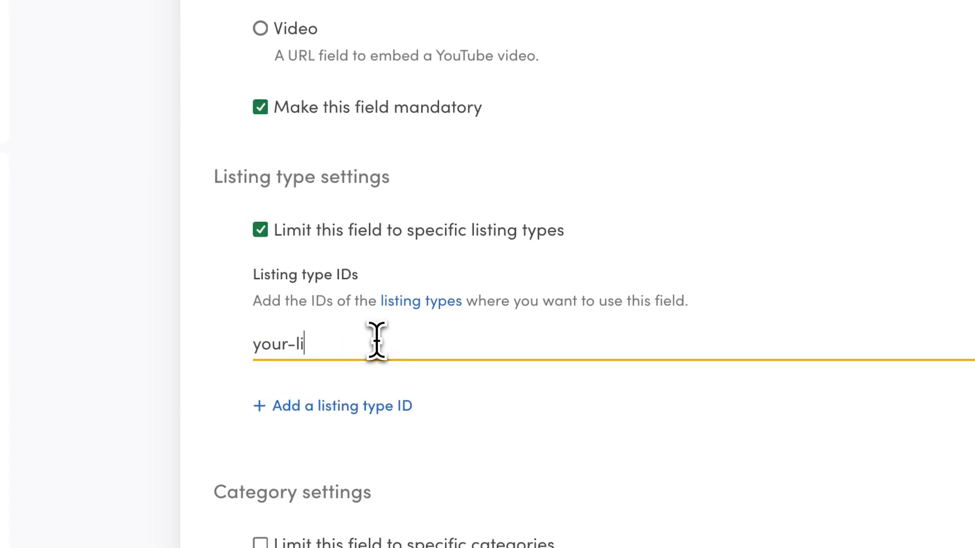
{"action": "type", "text": "e"}
{"action": "left_click", "coordinate": [326, 496]}
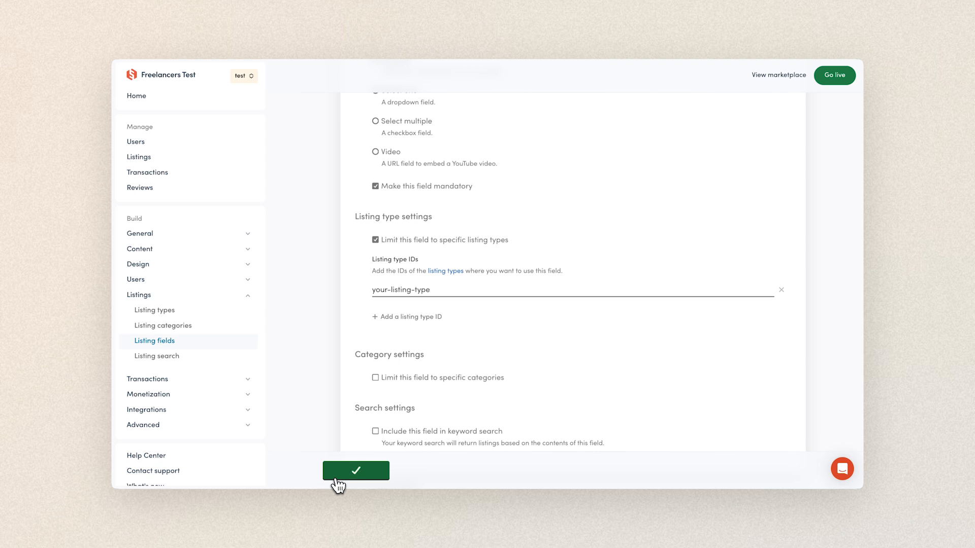
{"action": "scroll", "coordinate": [333, 305], "scroll_direction": "up", "scroll_amount": 10}
{"action": "left_click", "coordinate": [368, 212]}
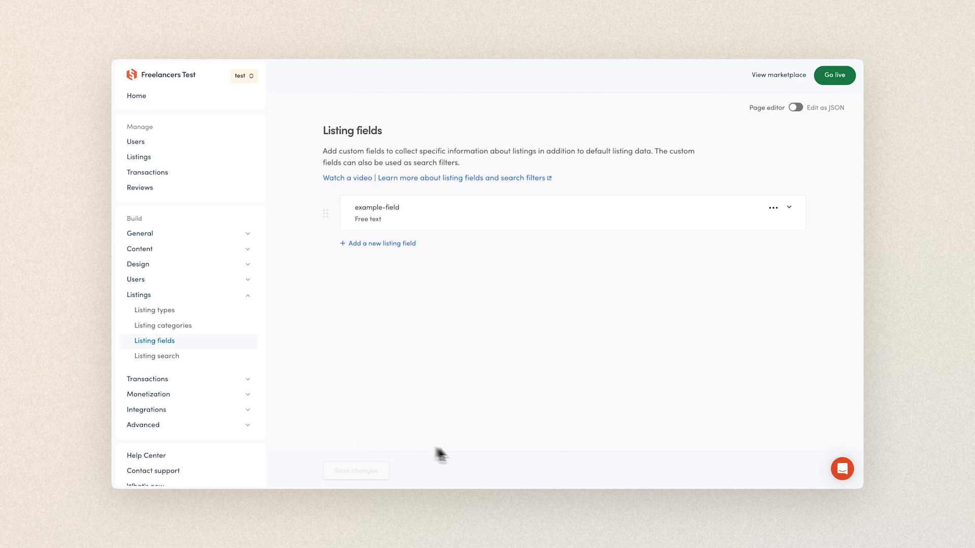